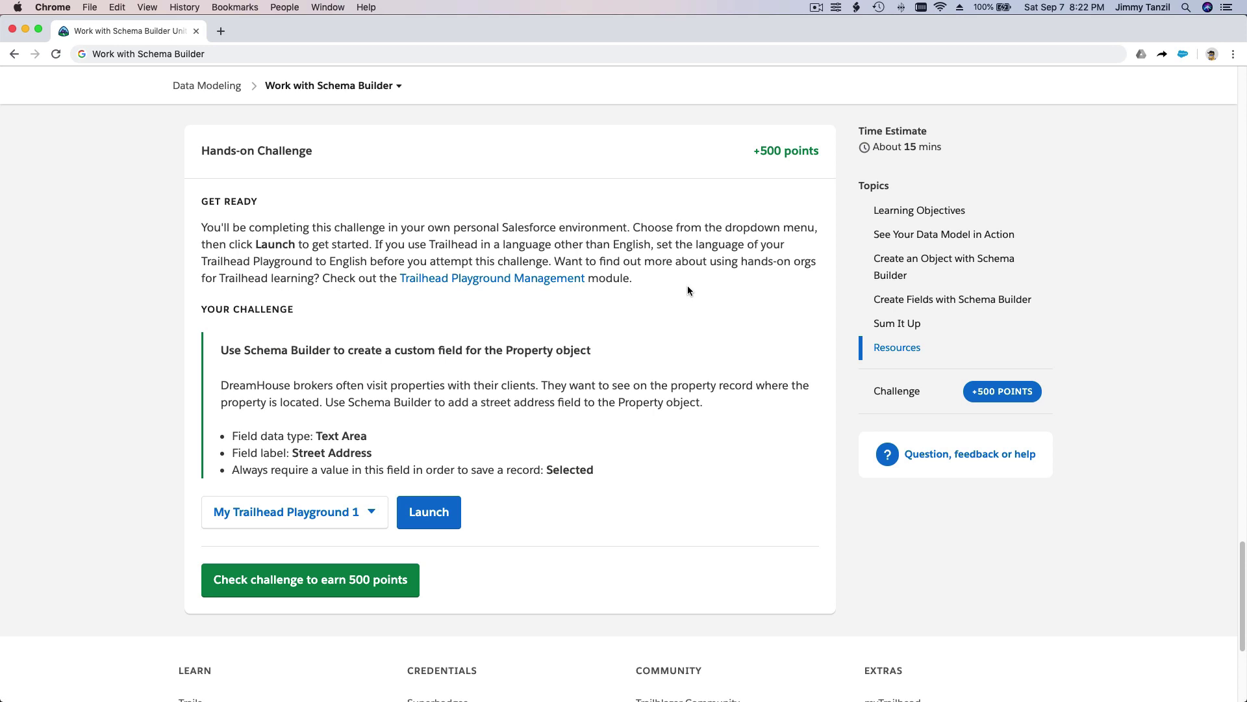
- Scroll down the Trailhead unit page to reach the Schema Builder Hands-on Challenge
scroll(688, 290, "down", 3)
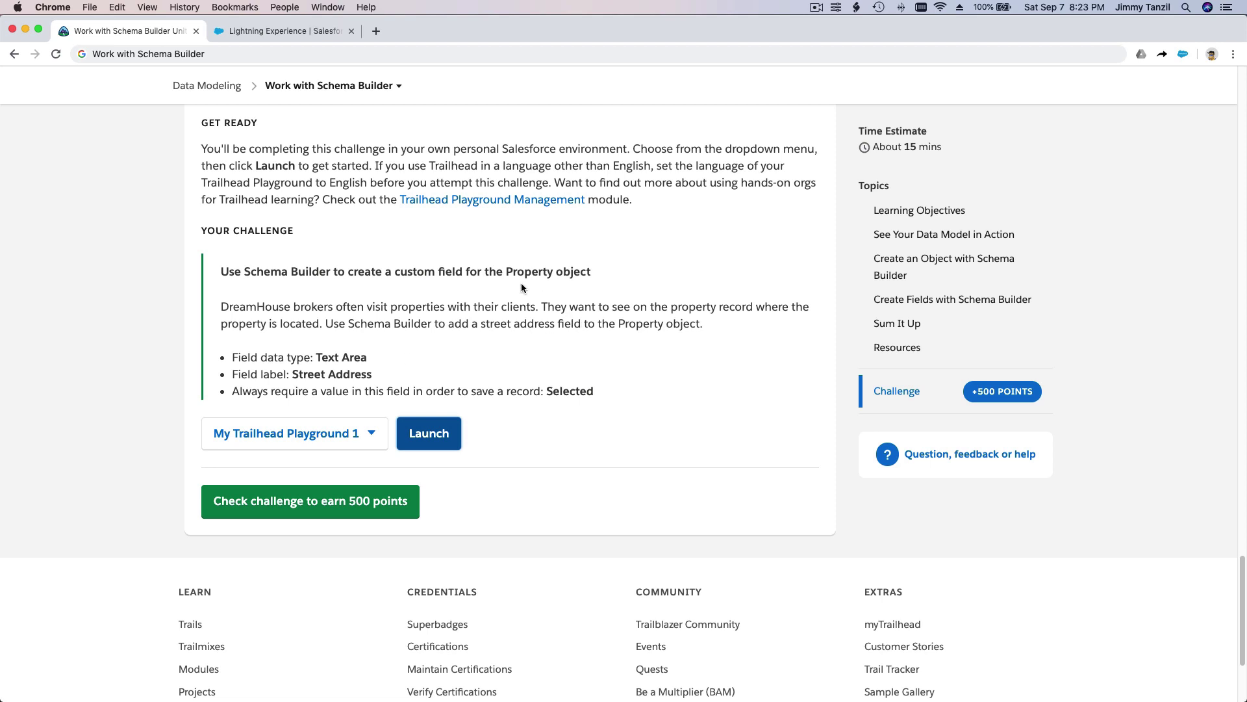
left_click_drag(506, 271, 589, 276)
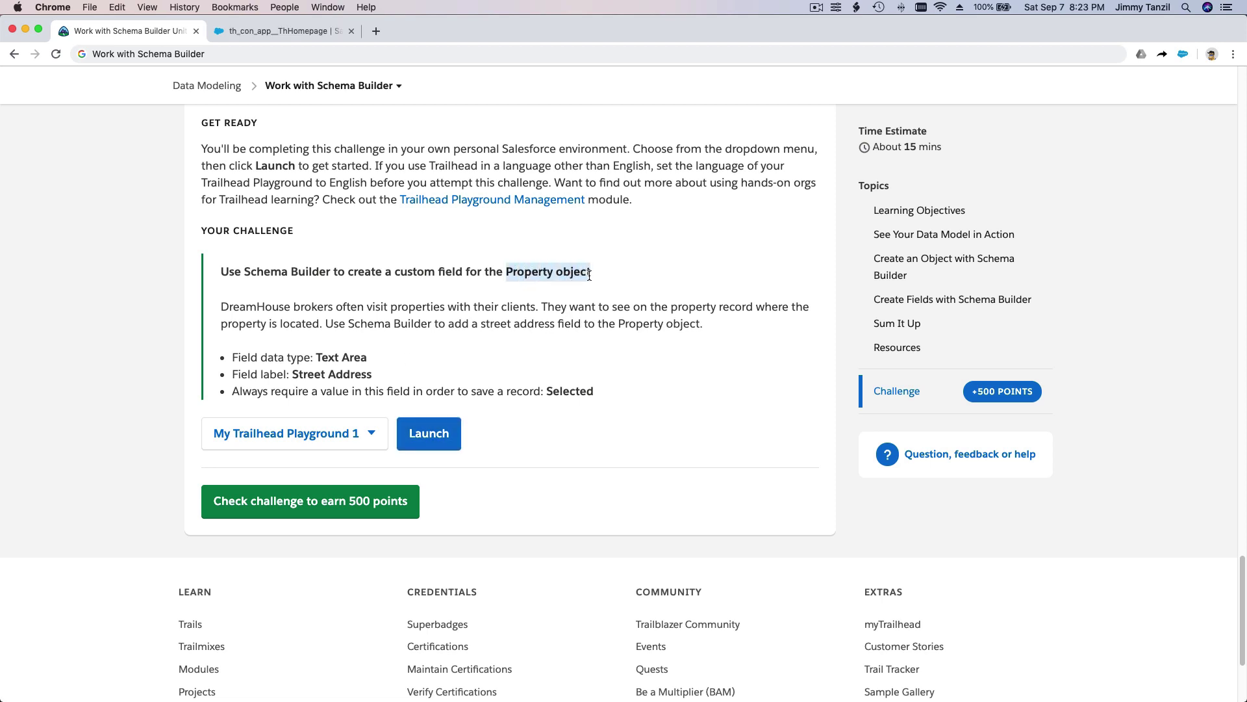
left_click(517, 337)
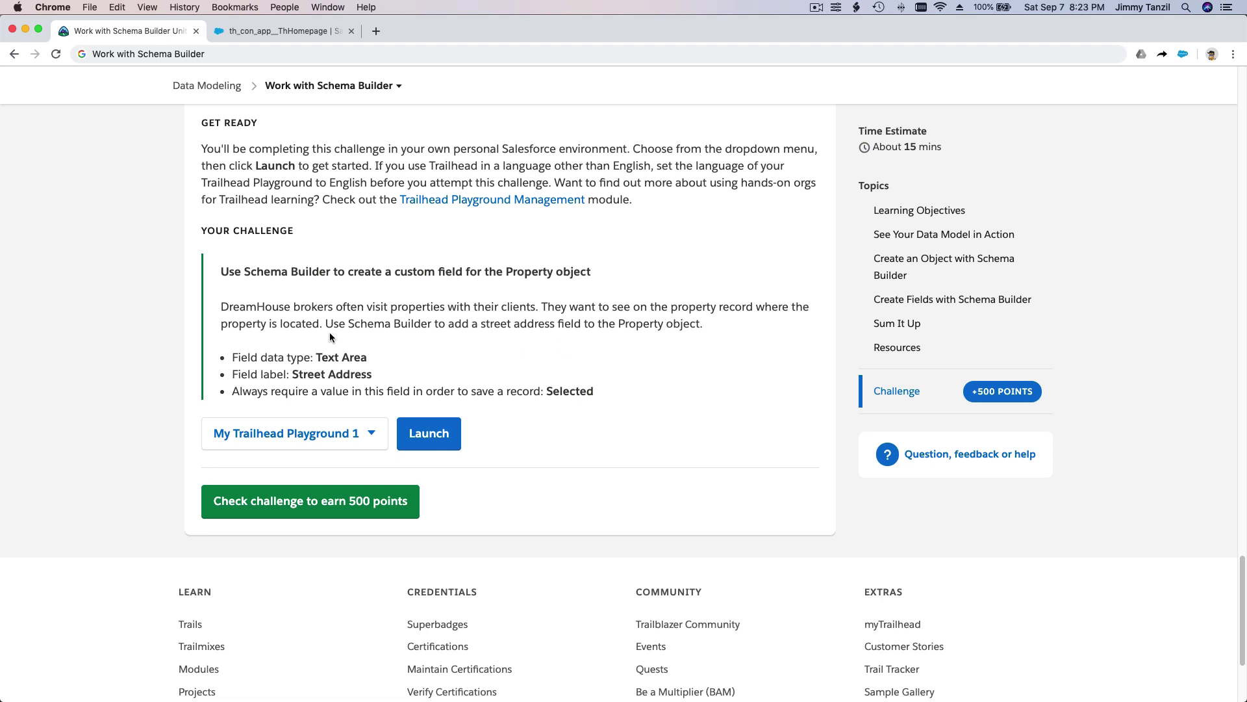
left_click_drag(320, 324, 222, 327)
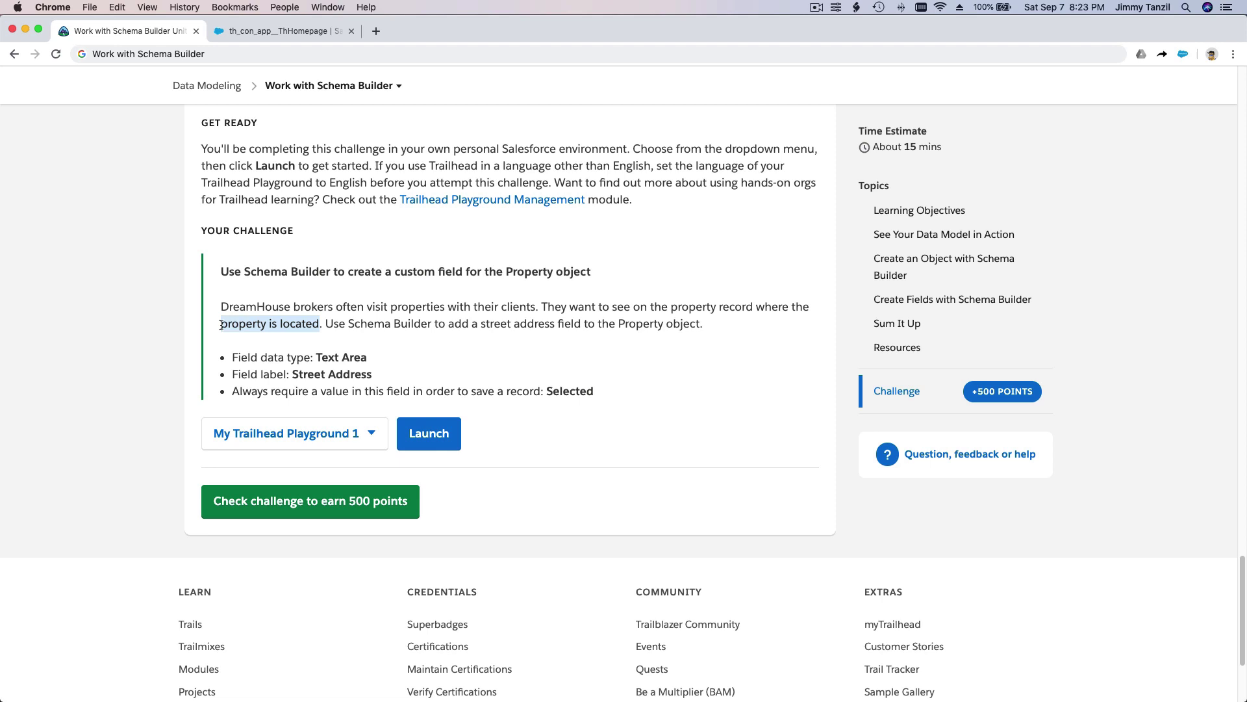
left_click(361, 337)
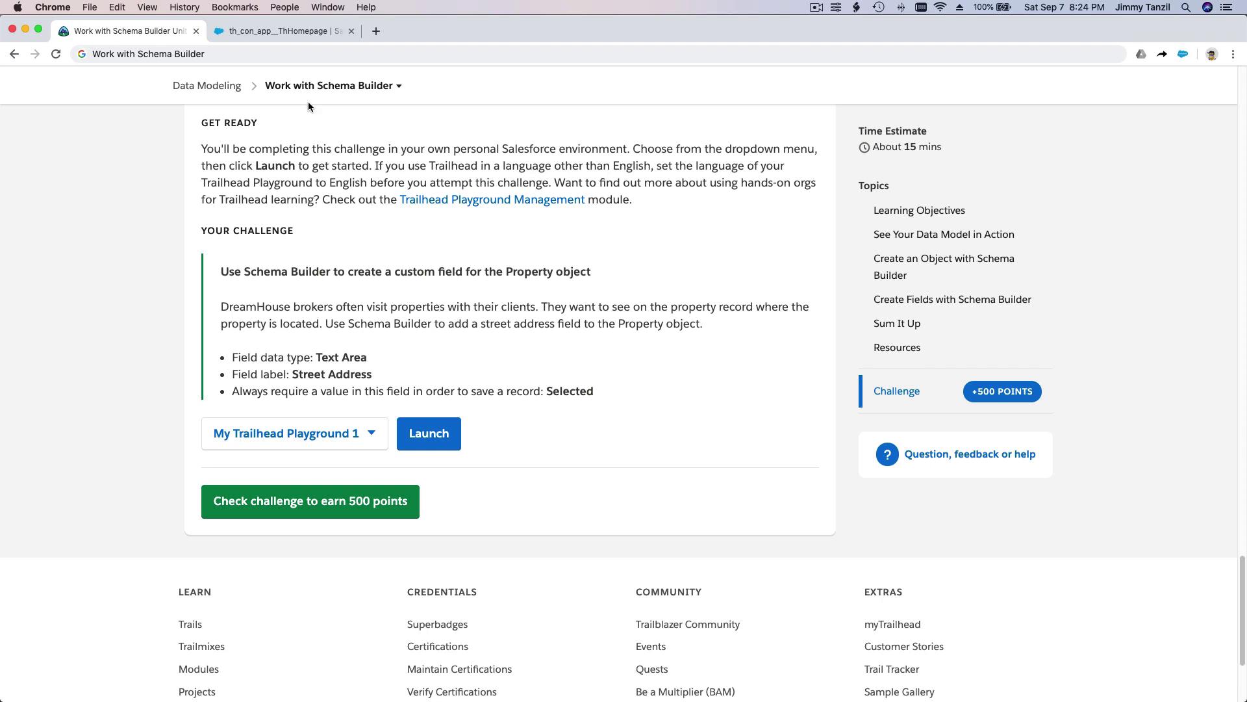
- In the playground tab, go to Setup from the gear menu and search Quick Find for 'sche'
left_click(276, 29)
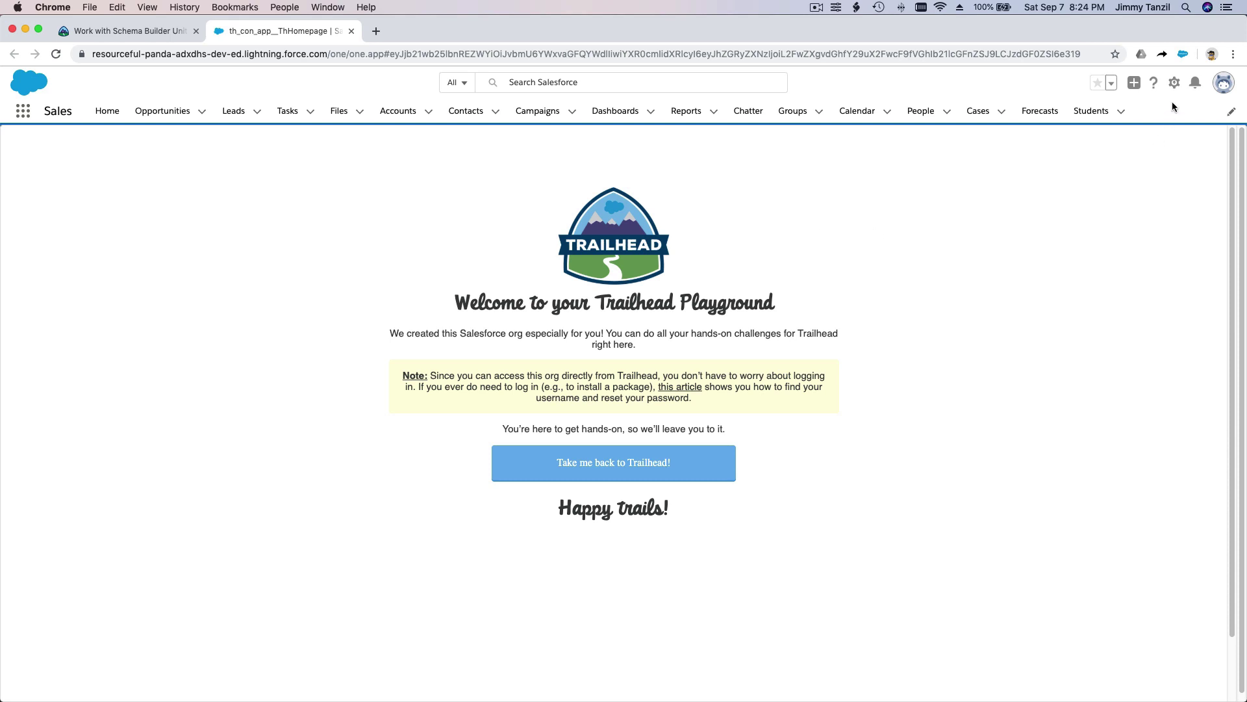
left_click(1176, 84)
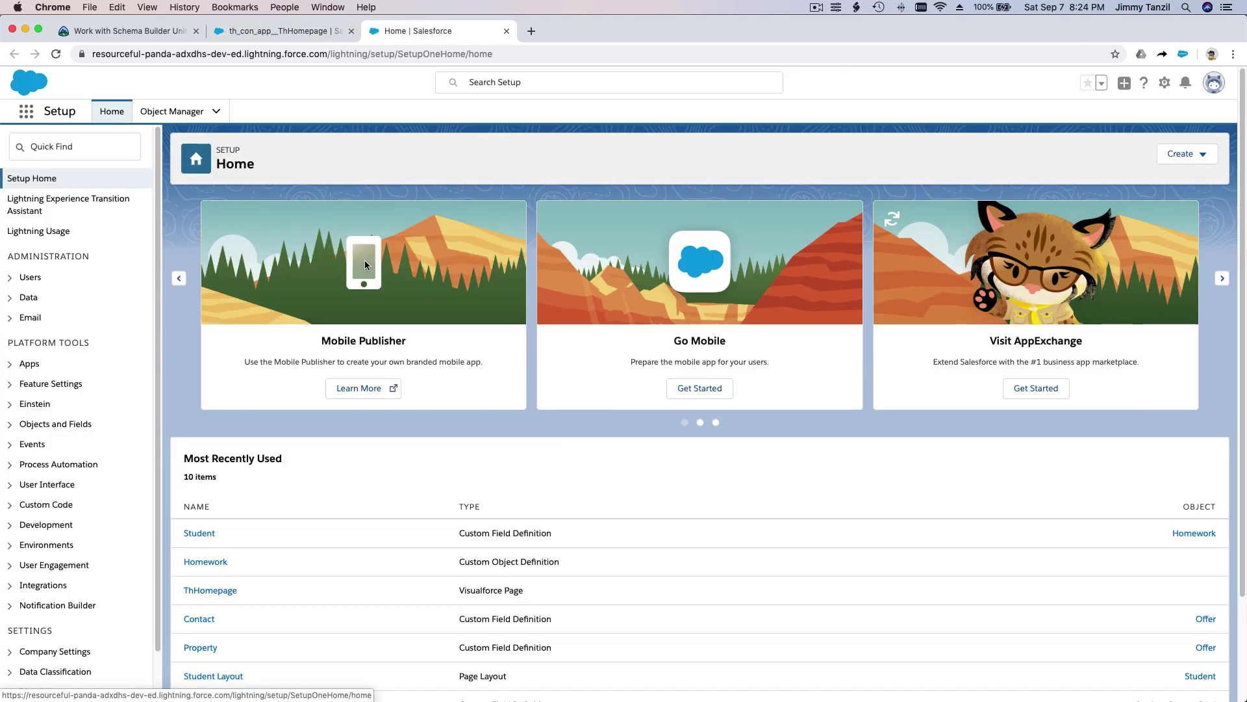
left_click(105, 151)
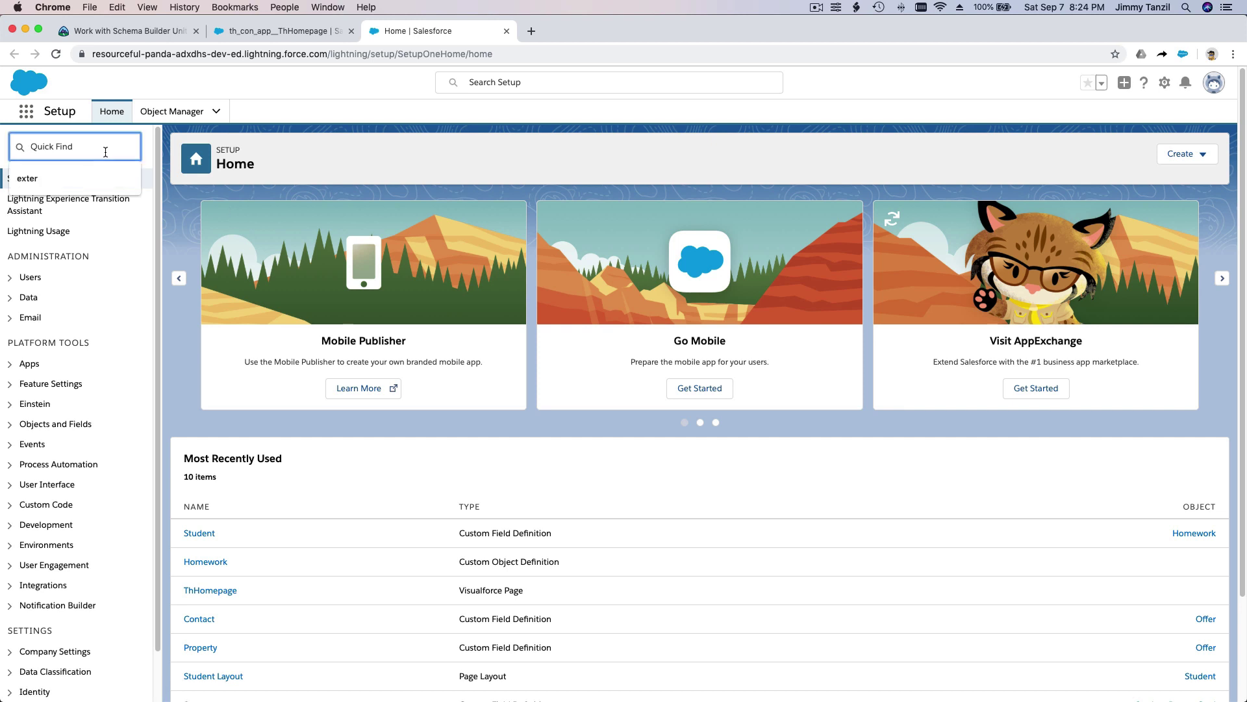
type("sc")
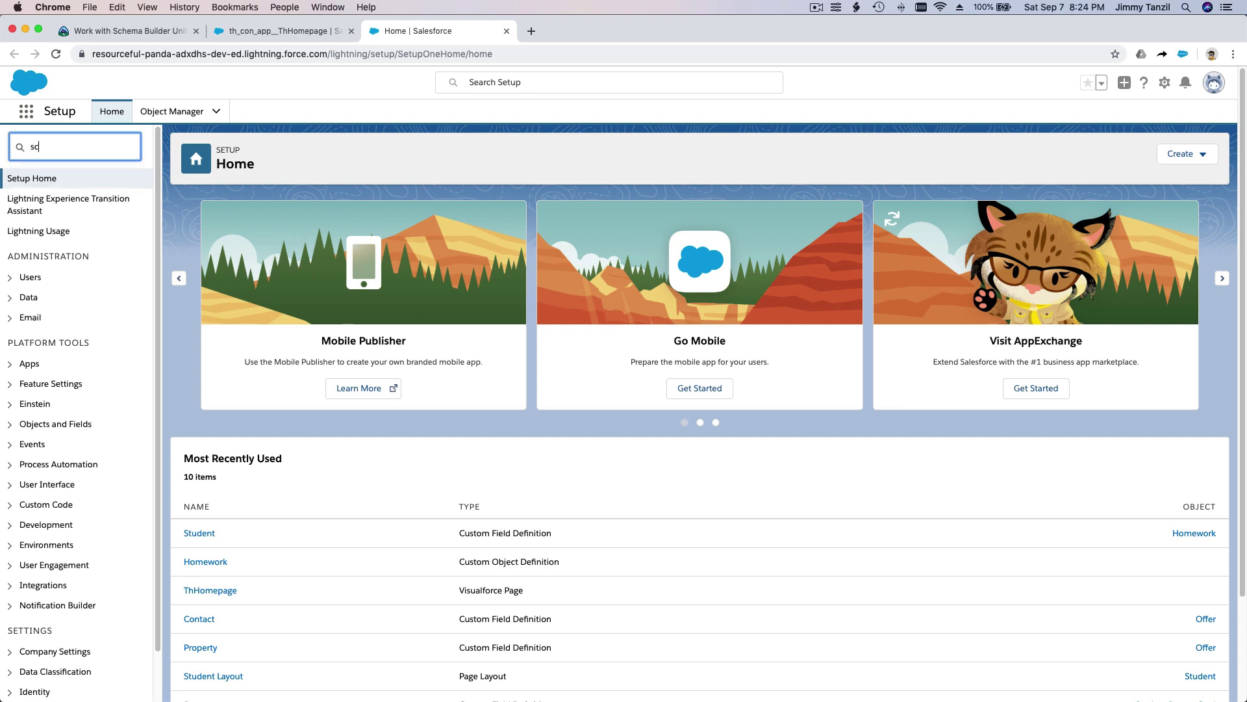
type("he")
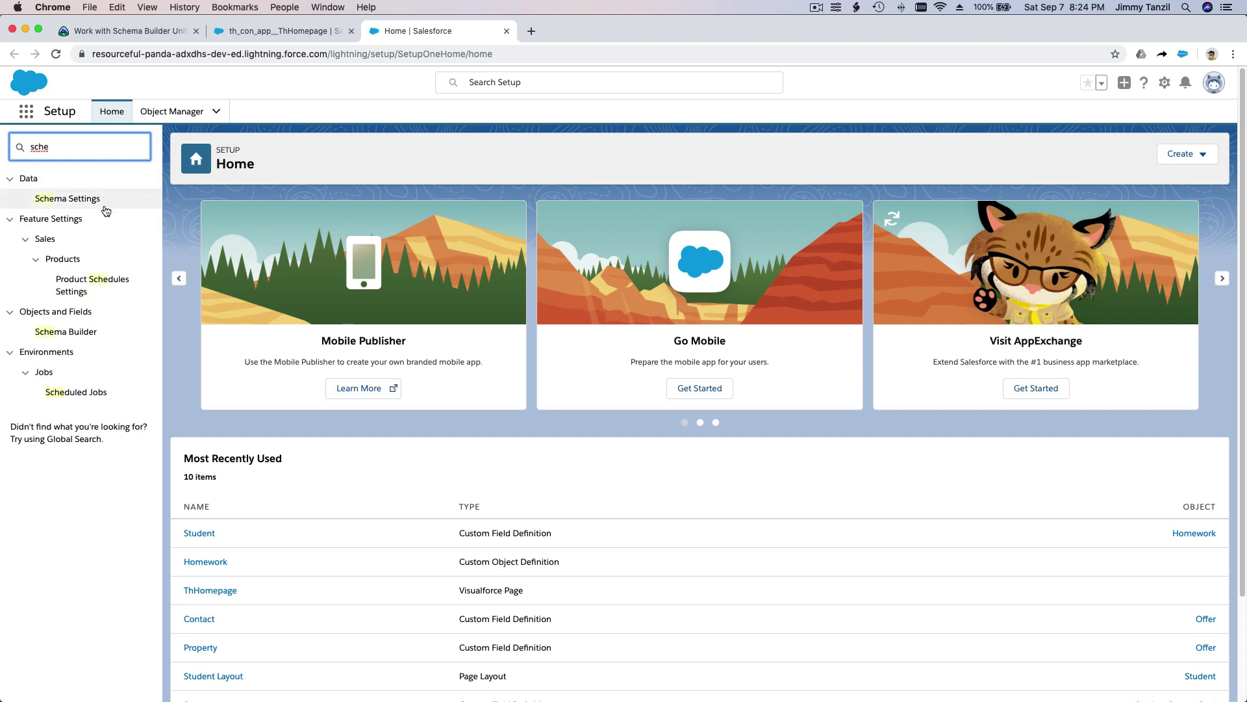
- Open Schema Builder, filter objects by 'Prop', check Property, and pan it into view on the canvas
left_click(81, 335)
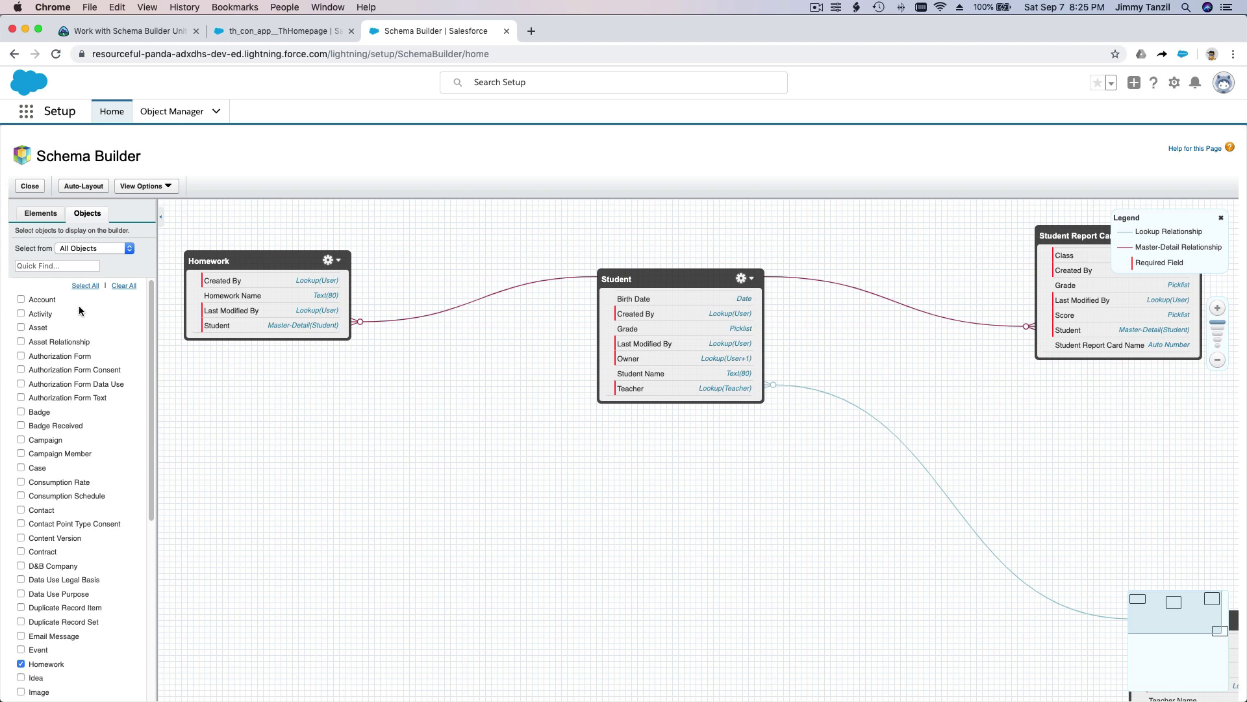
left_click(61, 267)
type("Prop")
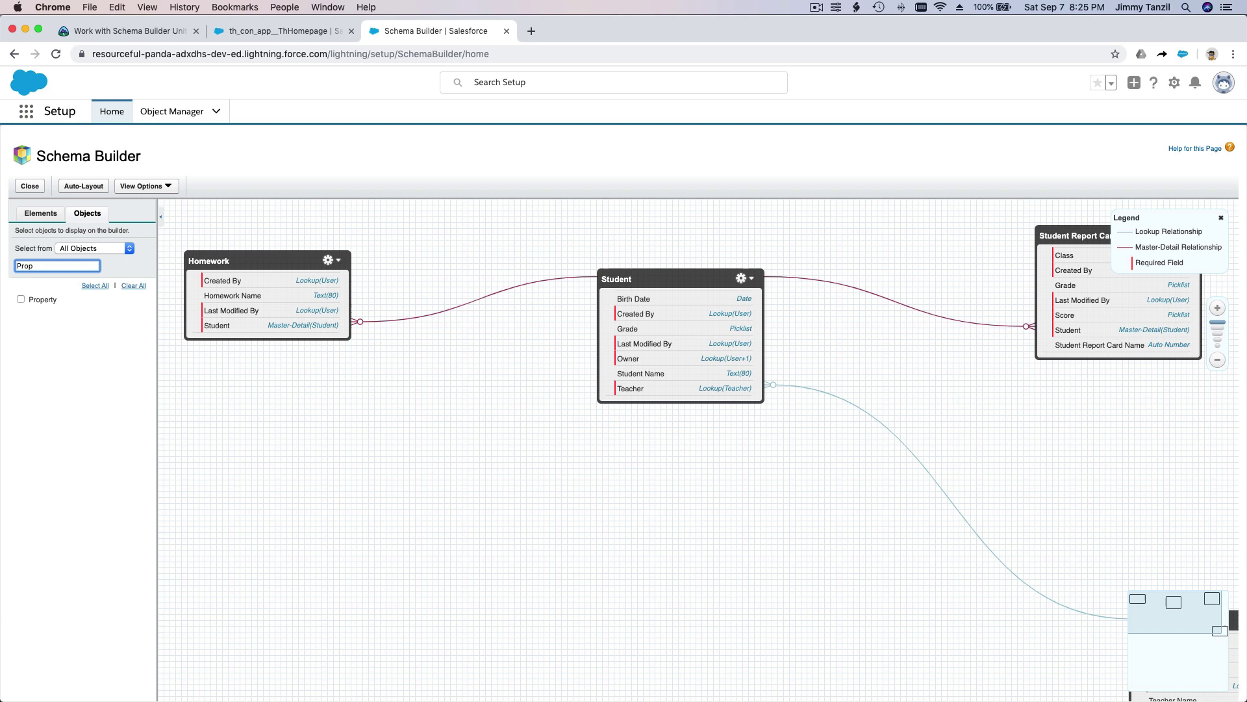
left_click(21, 299)
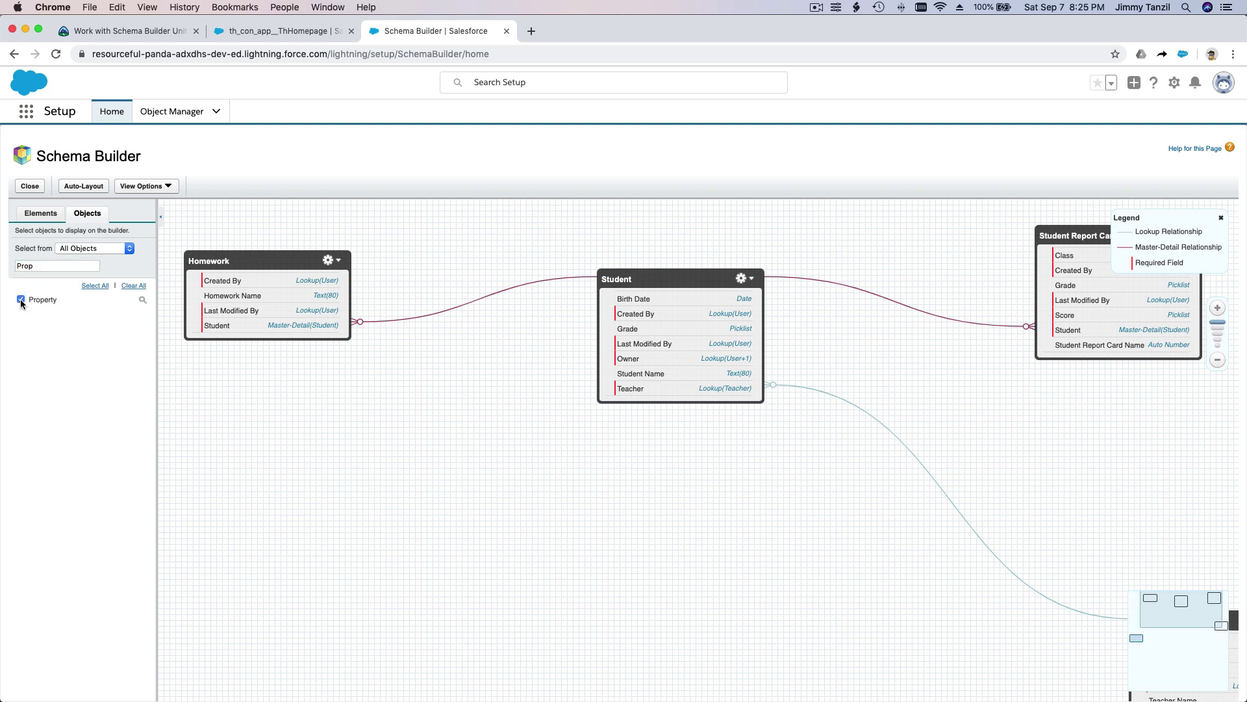
left_click(21, 299)
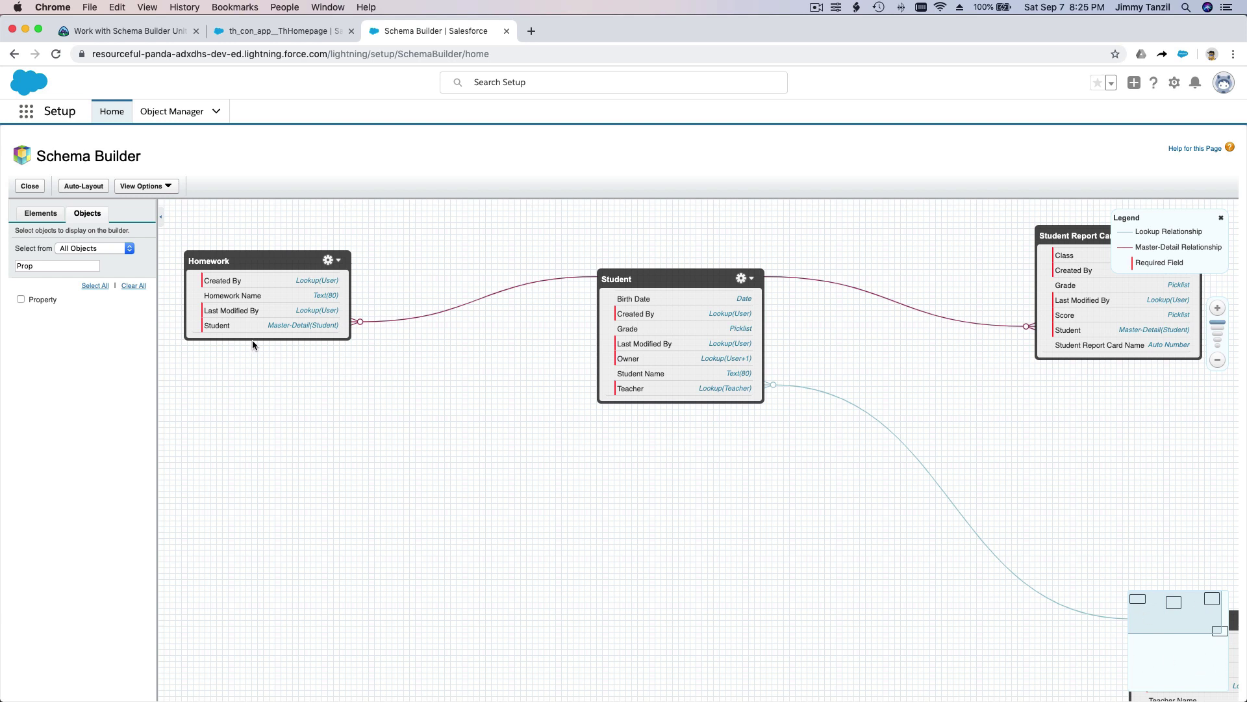
left_click(20, 299)
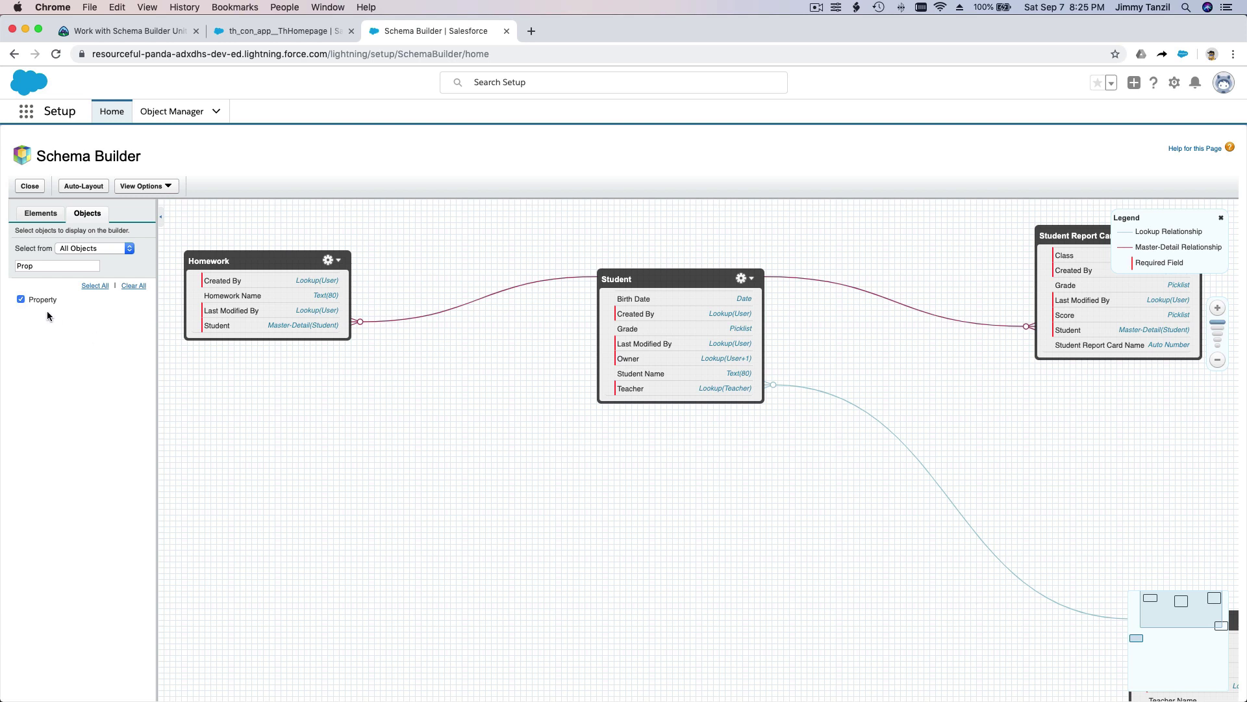
left_click_drag(1173, 614, 1153, 650)
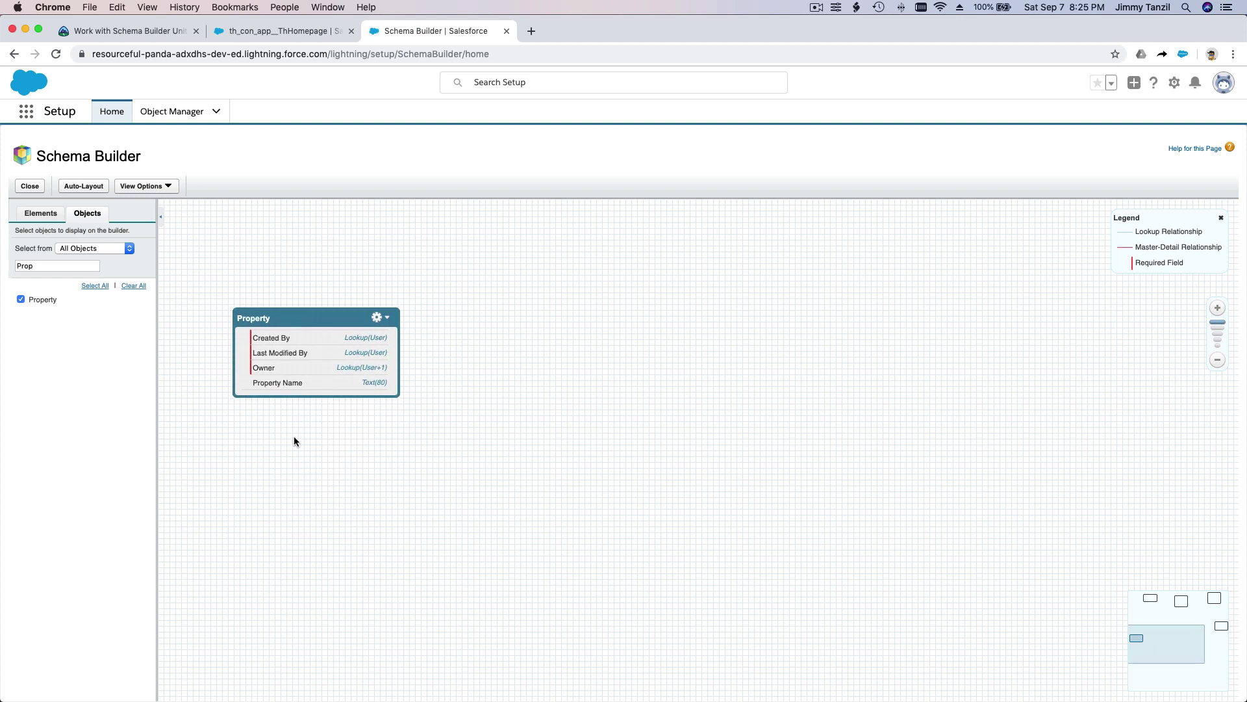
- Drop a new Text Area field onto the Property object and label it 'Street Address'
left_click(38, 219)
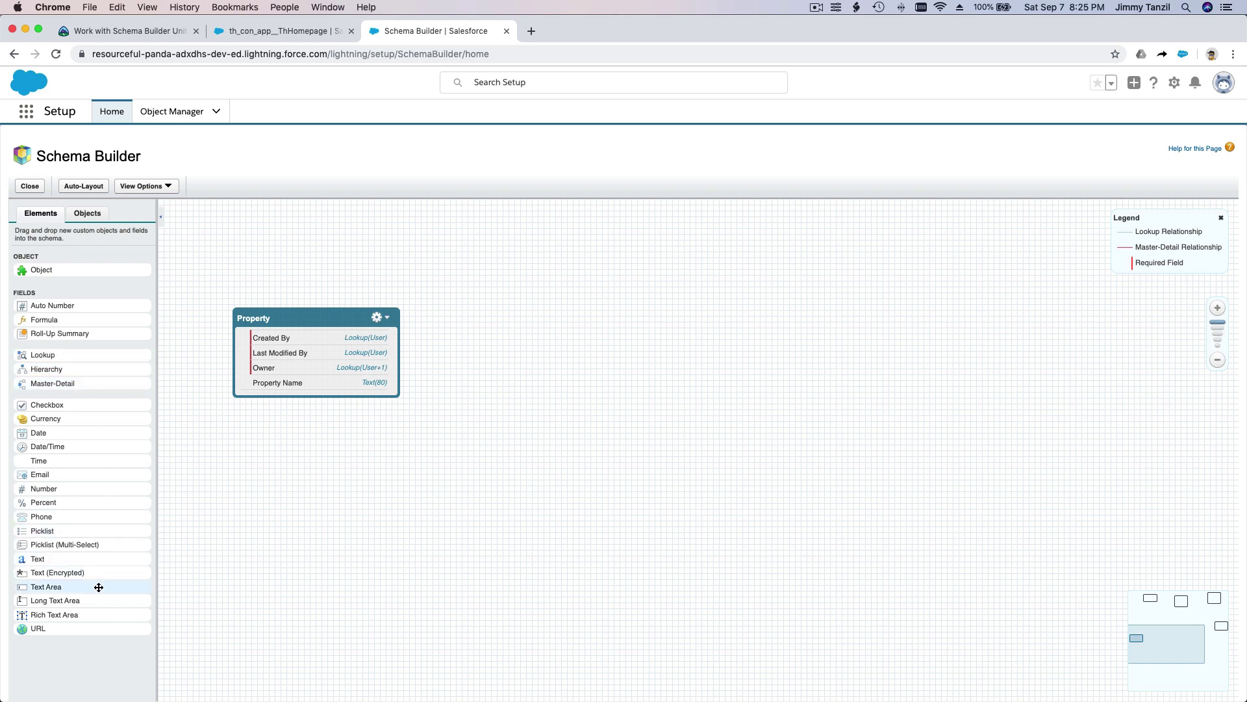
left_click_drag(99, 587, 314, 367)
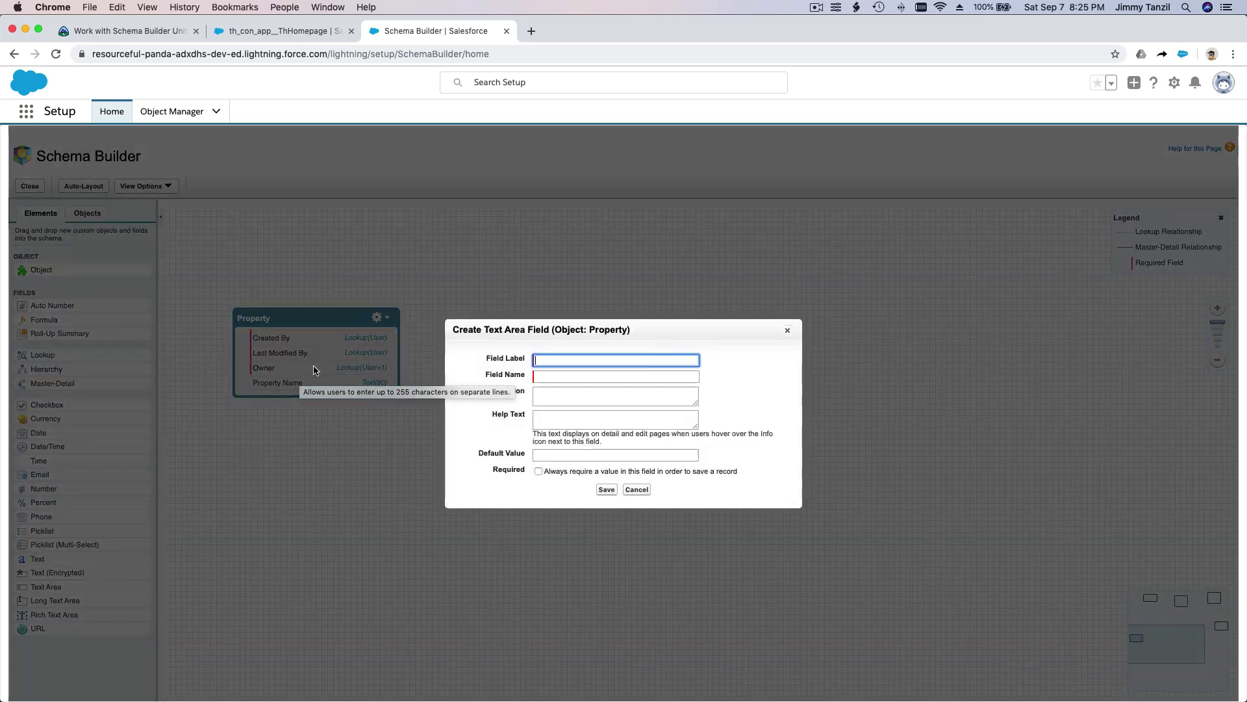
left_click(556, 359)
type("Stg")
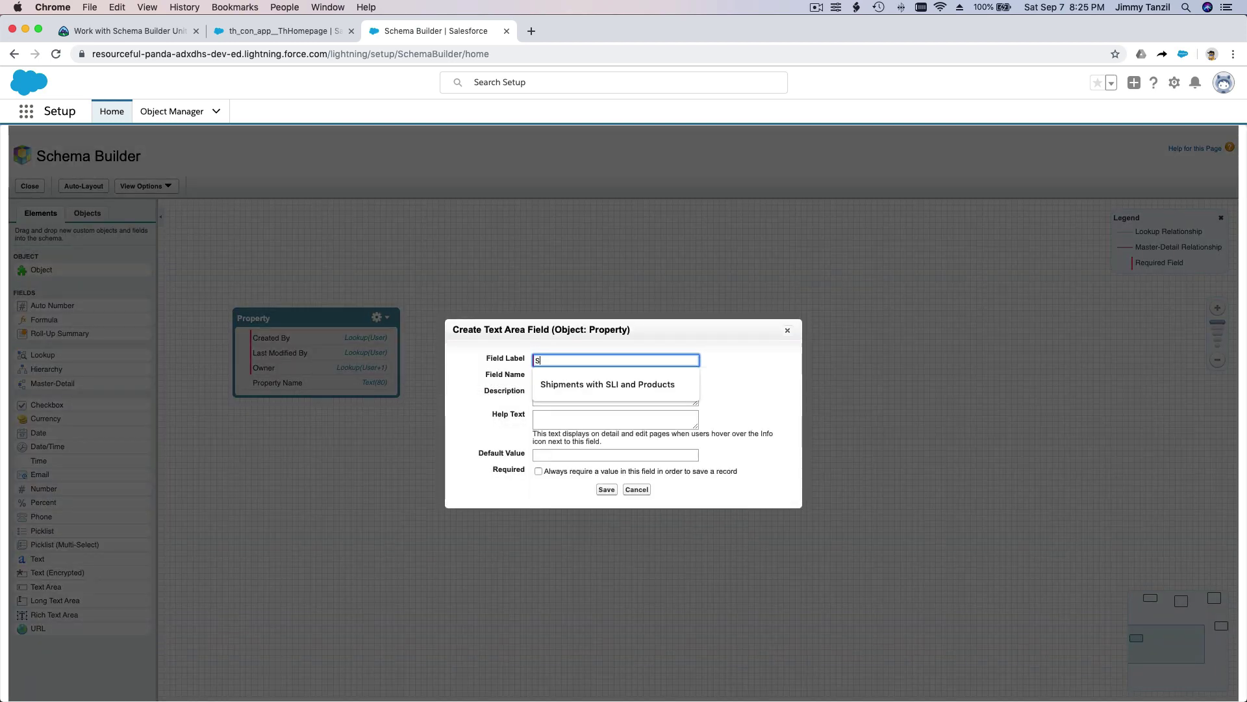
key("BackSpace")
key("BackSpace")
type("tree")
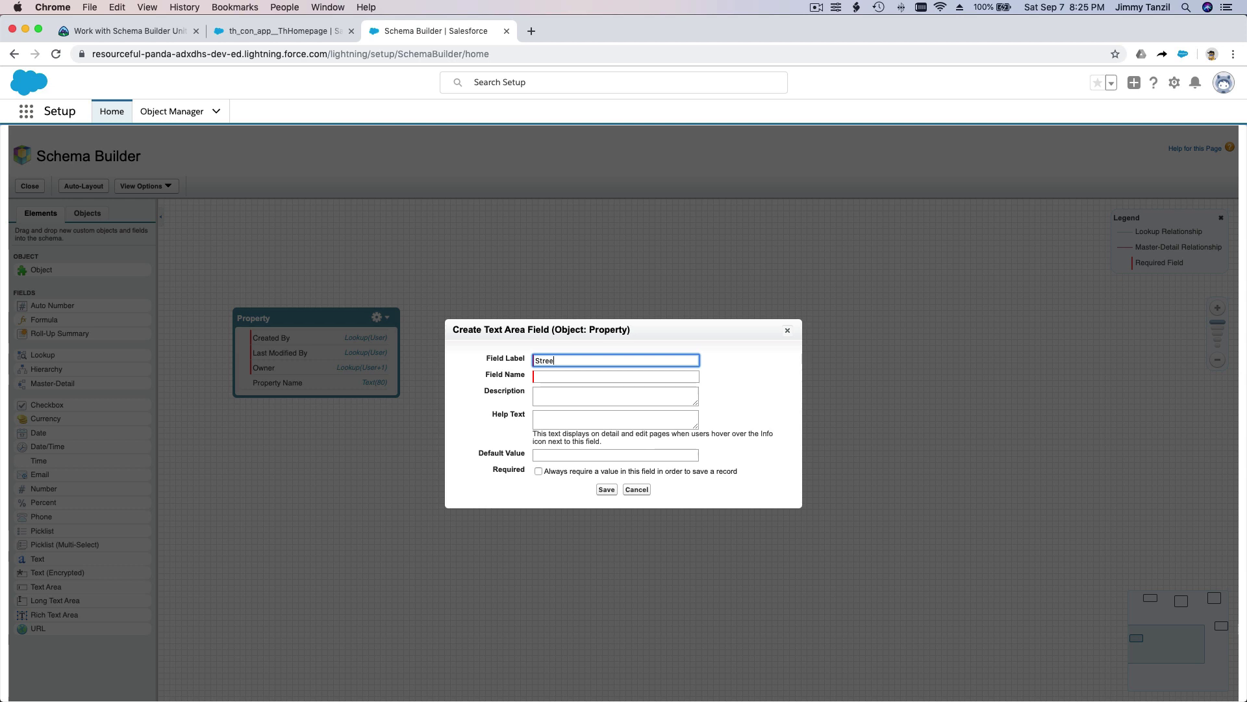
type("t Address")
key("Tab")
- Give the field its description and help text about the house being sold, make it required, and save
left_click(615, 396)
type("T")
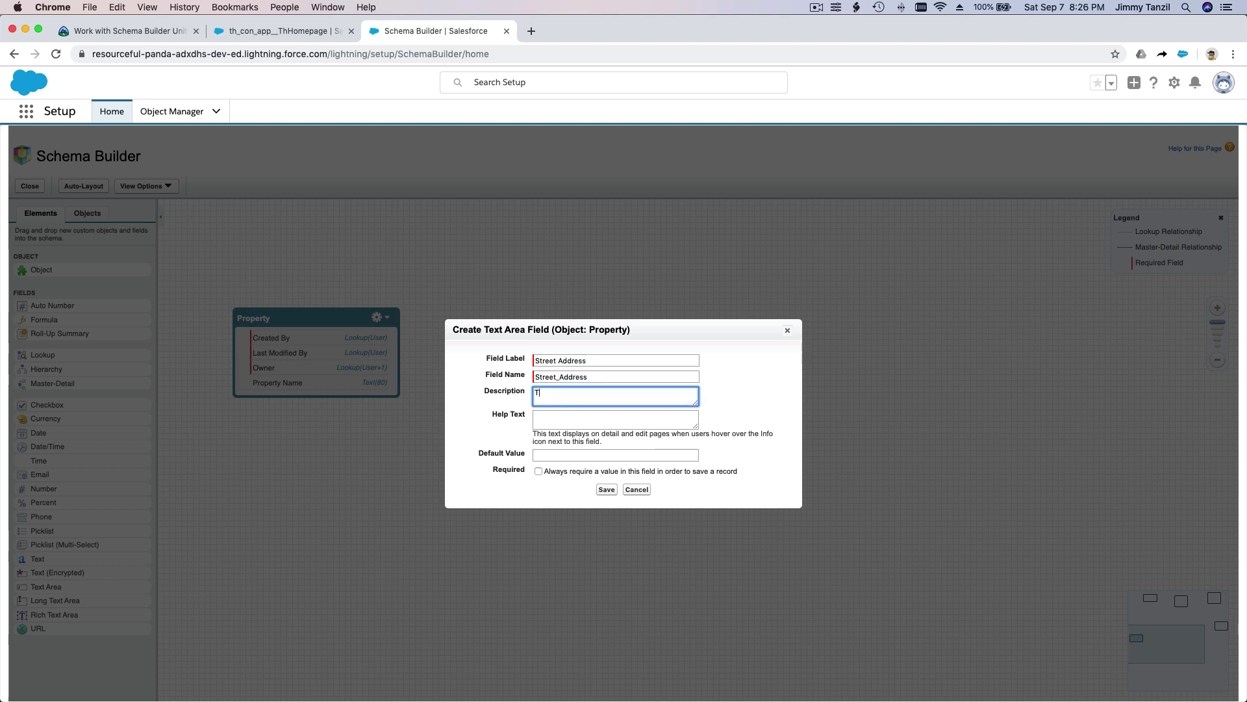
type("he address of the house being sold")
left_click(615, 419)
type("Plea")
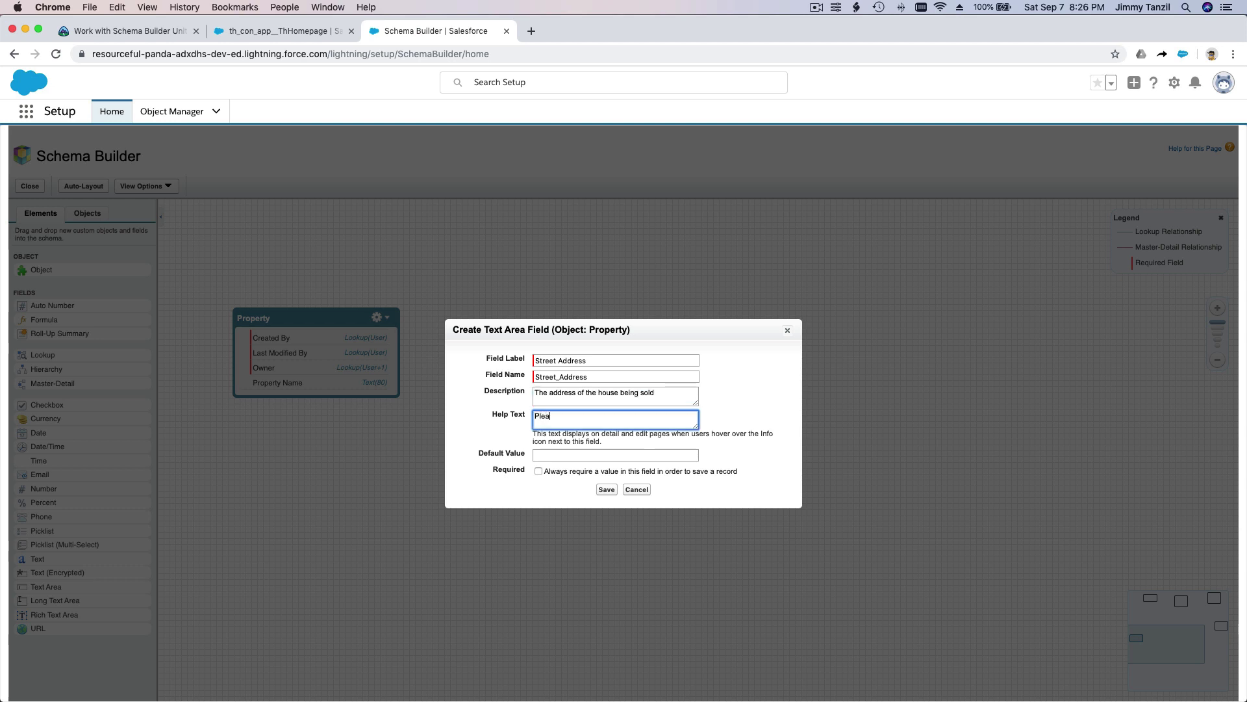
type("se put in the address of the house being sold")
left_click(538, 471)
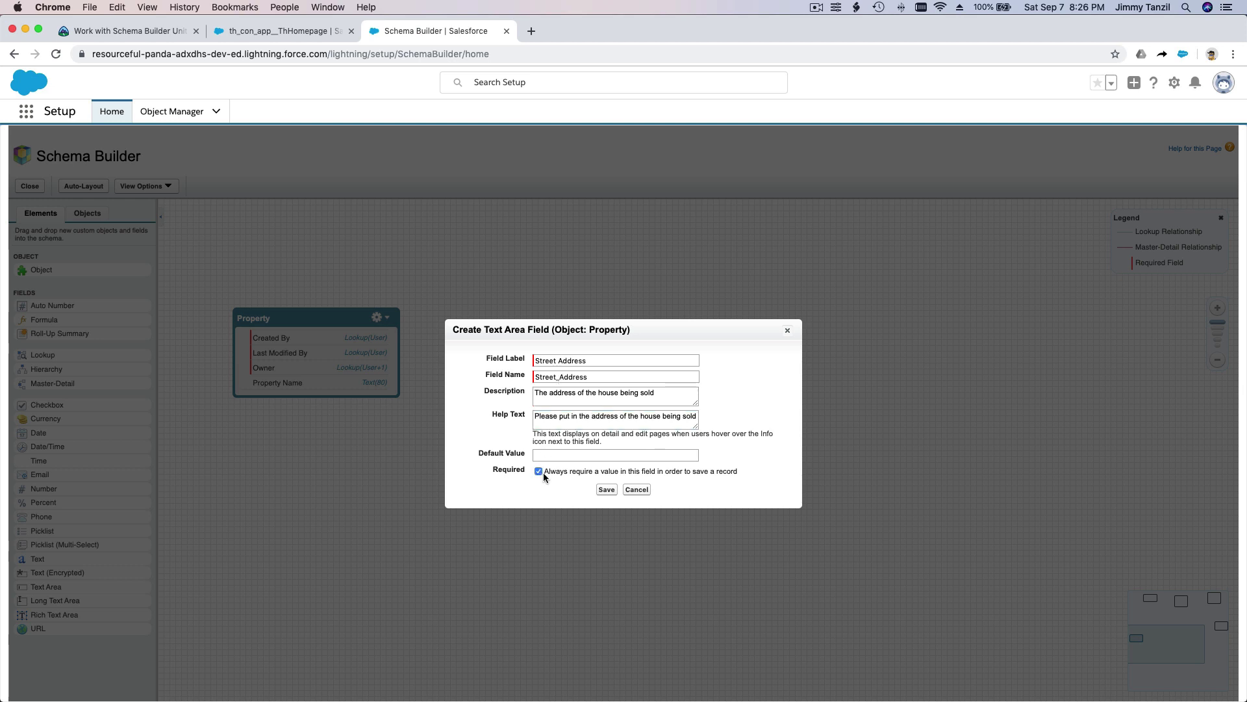
left_click(605, 490)
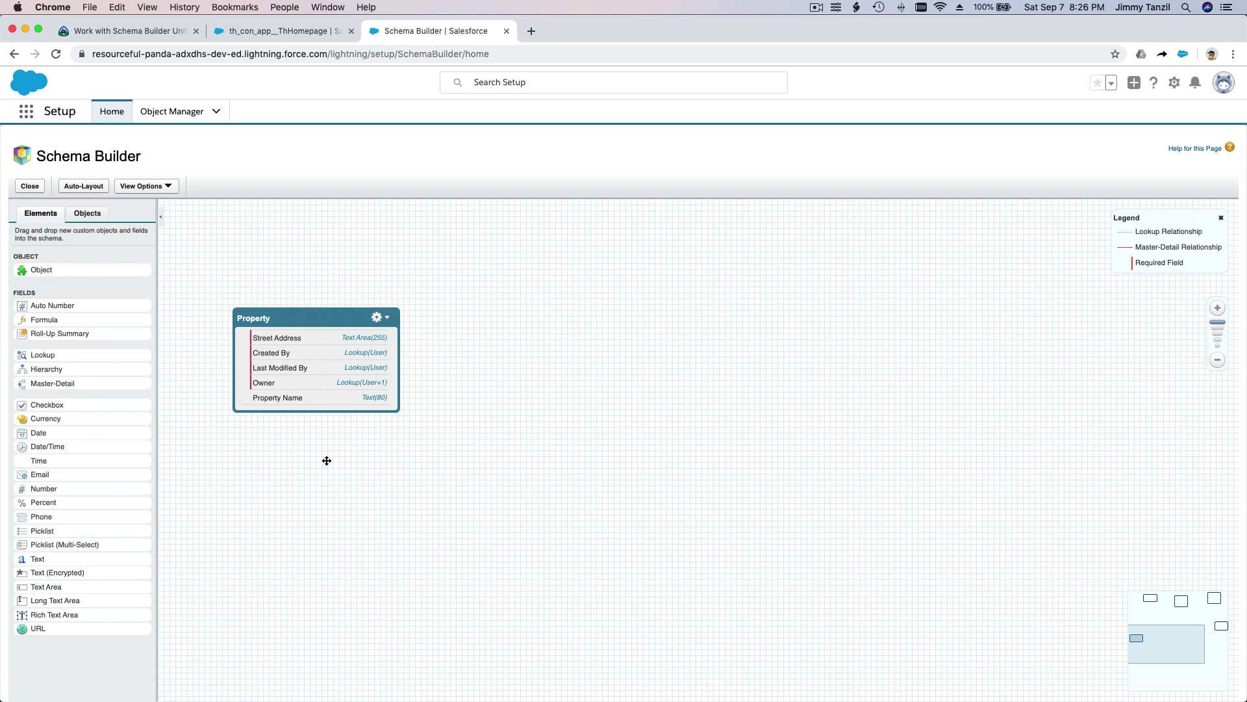
- Back on the Trailhead tab, check the challenge and review the +500 points and new badge
left_click(250, 31)
left_click(165, 32)
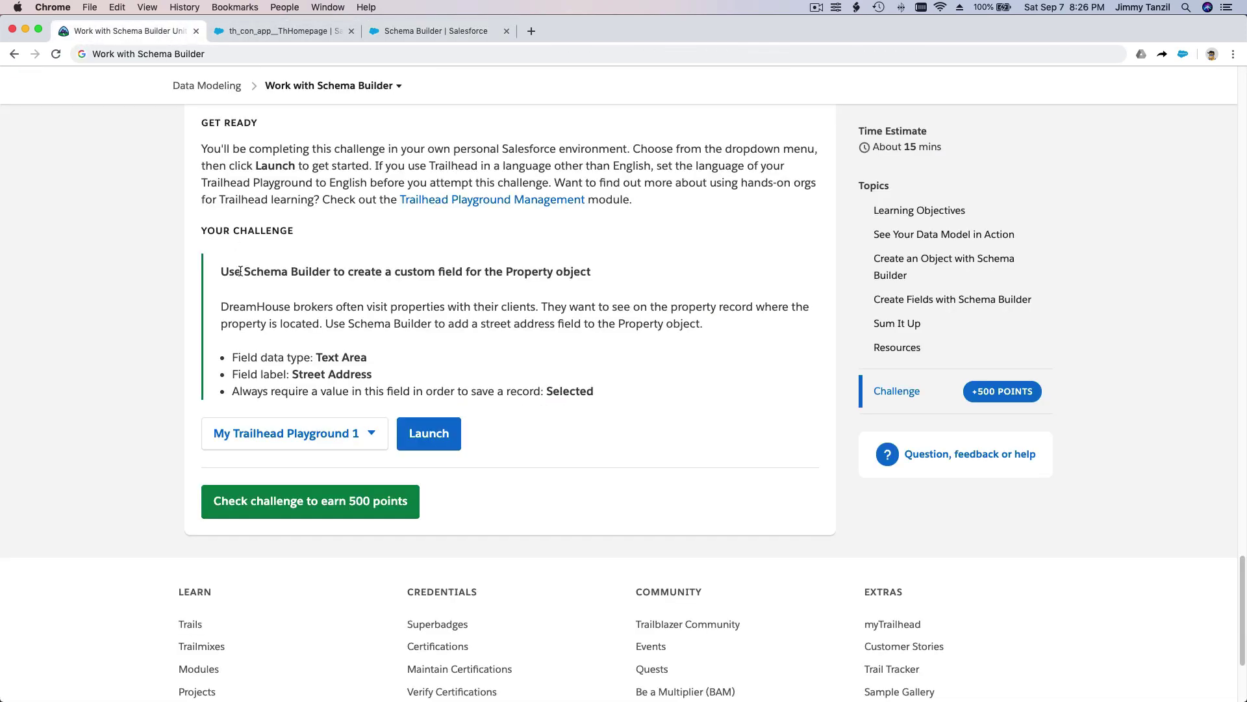
left_click(319, 511)
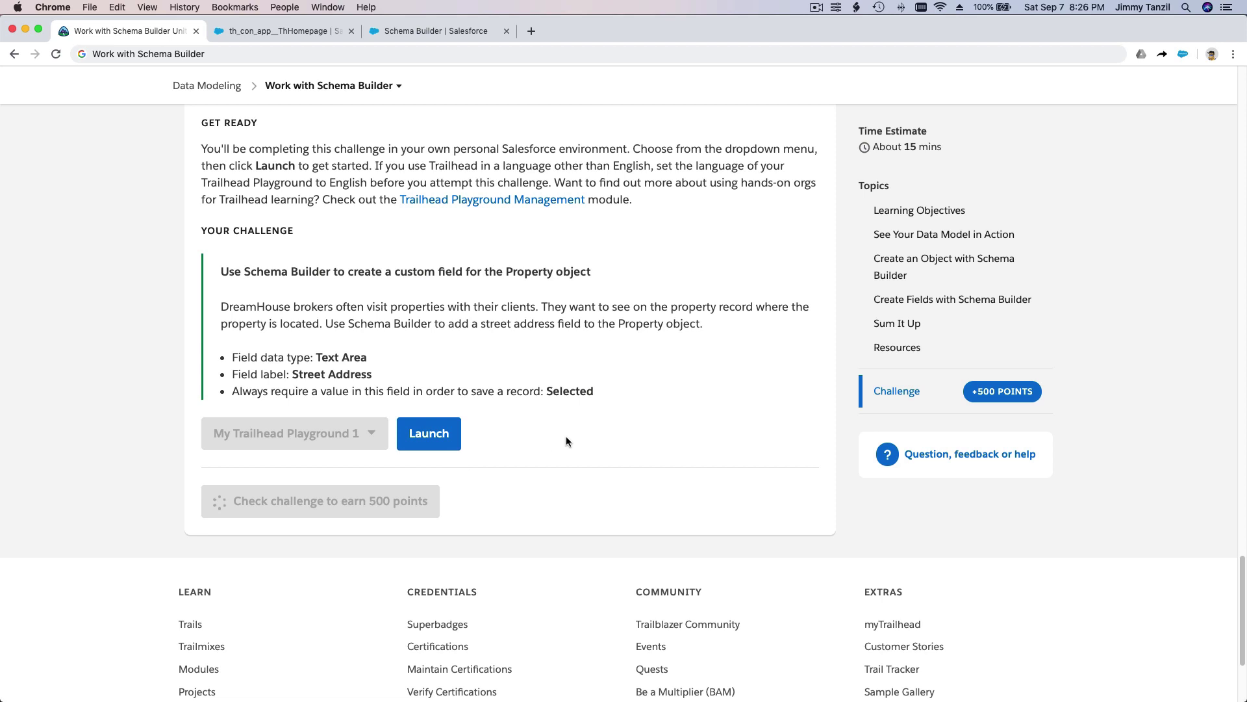
scroll(567, 436, "up", 3)
scroll(566, 441, "up", 1)
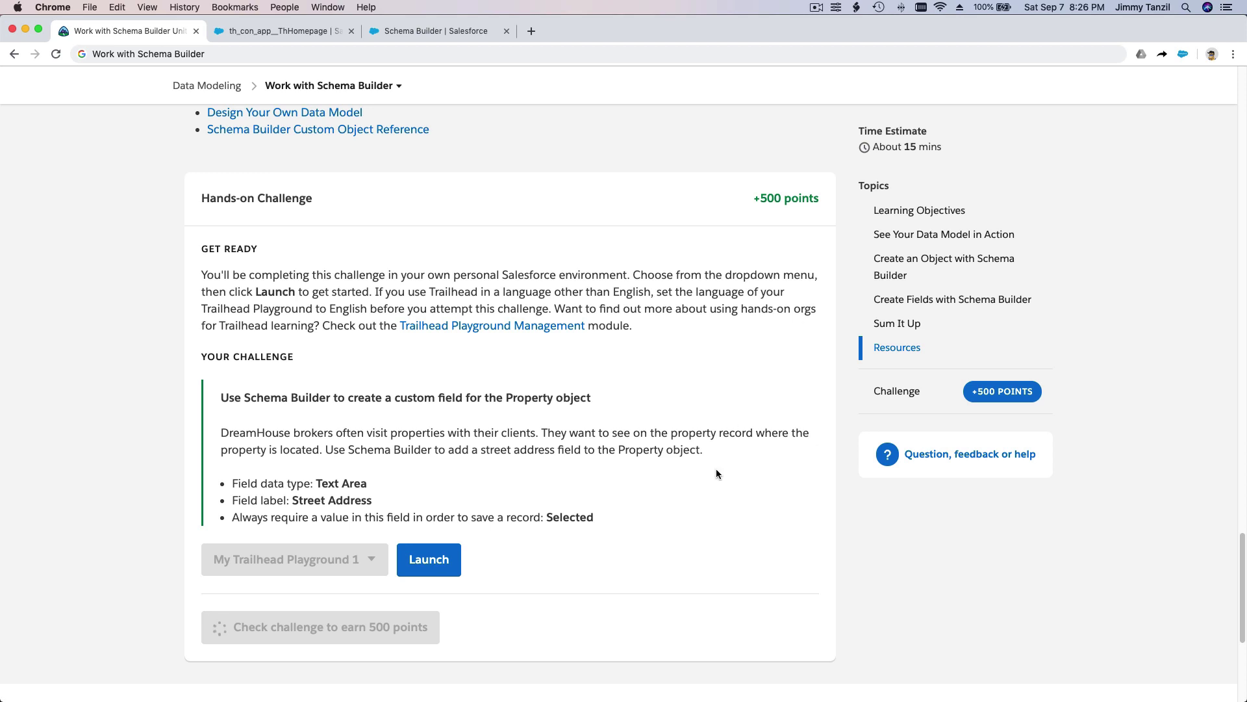
scroll(716, 469, "down", 1)
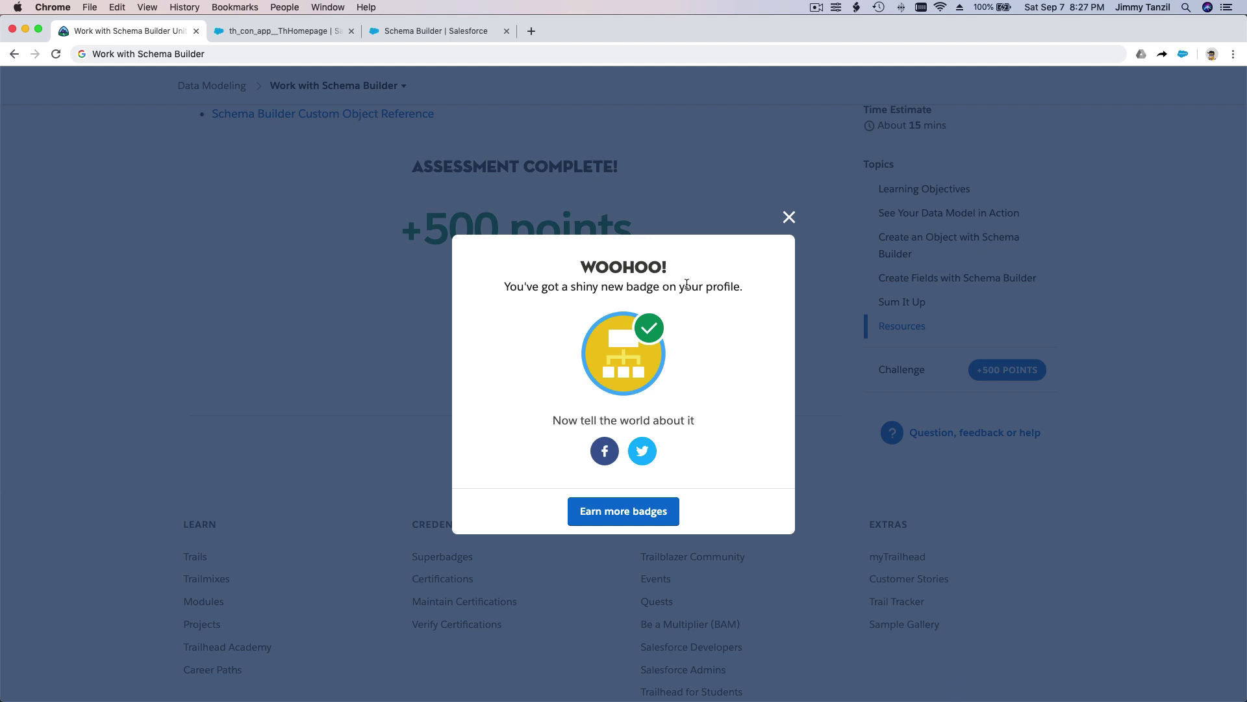
left_click(815, 9)
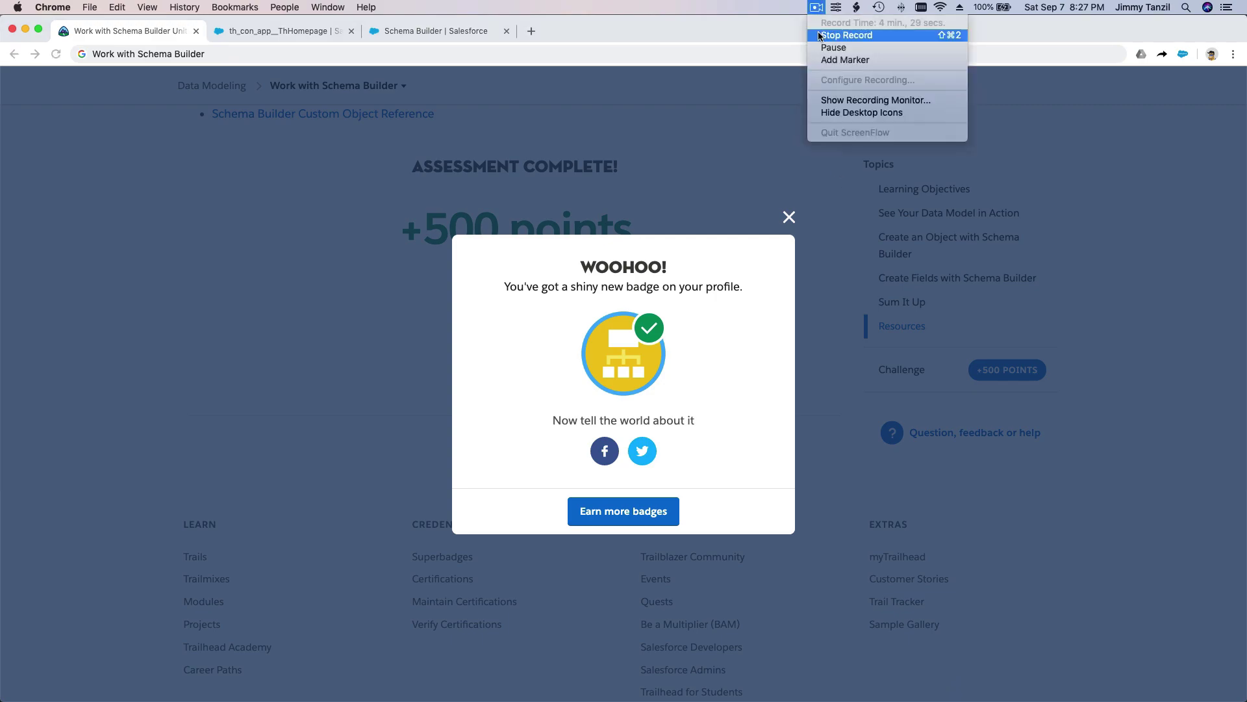